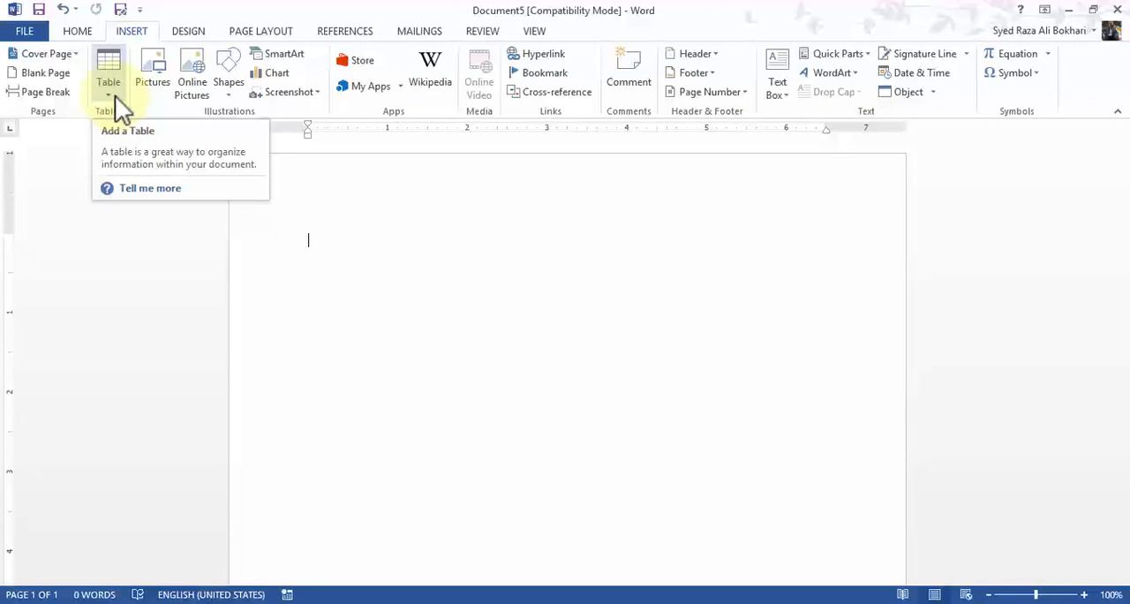
- Insert a 4x4 table and enter "First Name" as the heading of its first column
{"action": "left_click", "coordinate": [114, 96]}
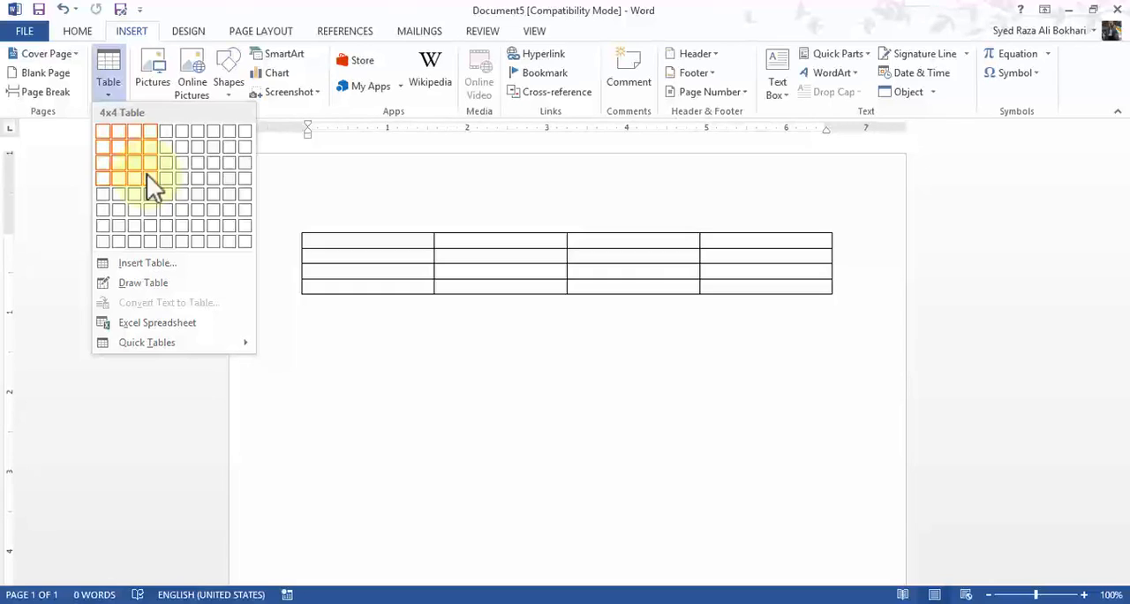
{"action": "left_click", "coordinate": [149, 175]}
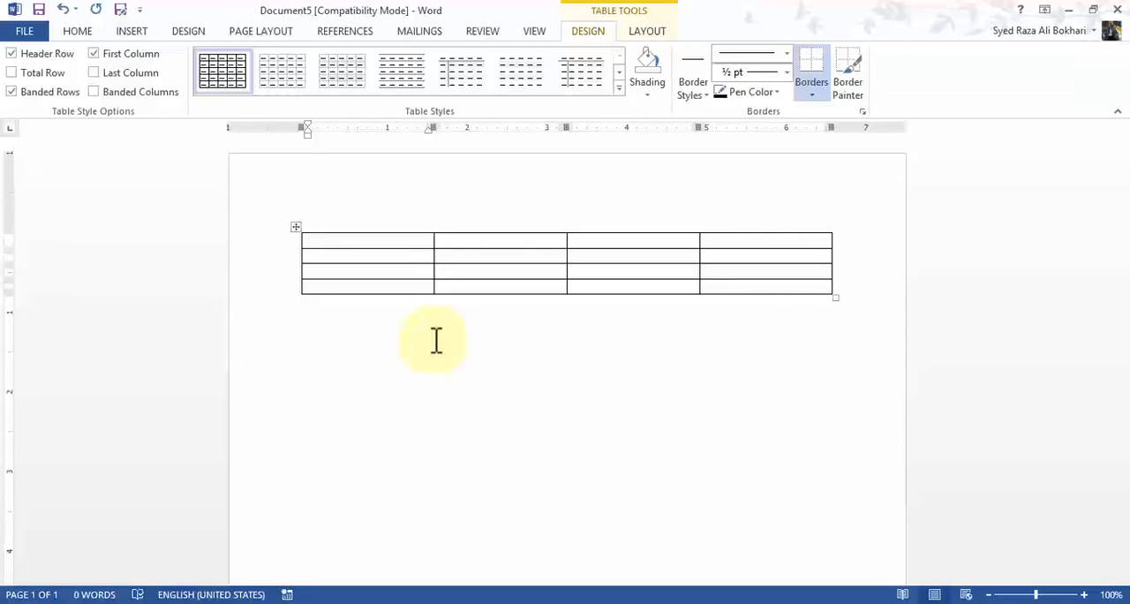
{"action": "type", "text": "First Name"}
{"action": "key", "text": "Tab"}
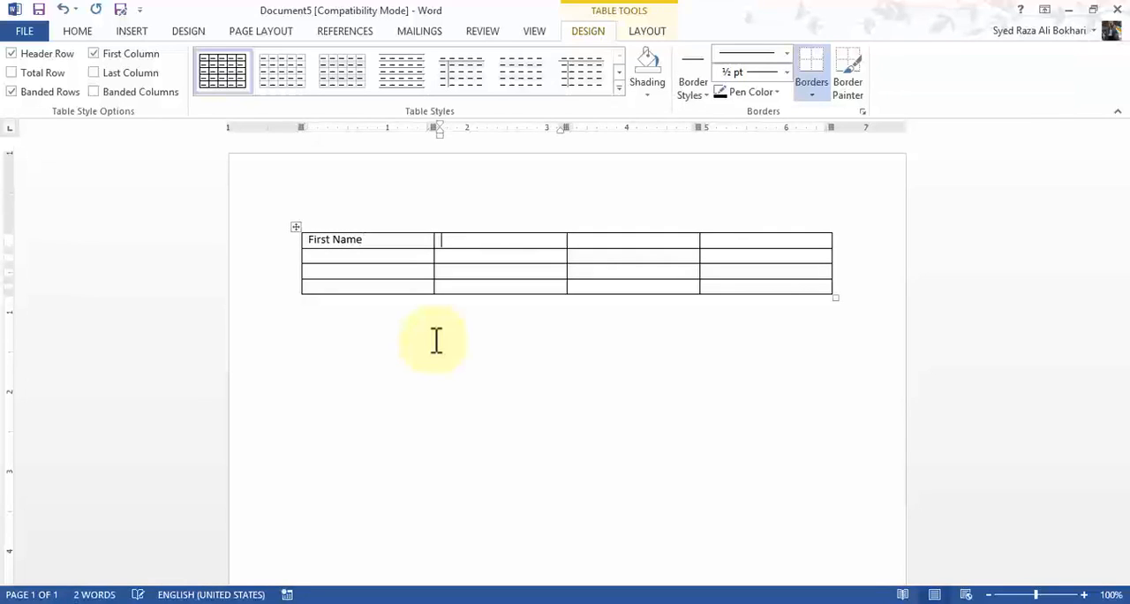
- Fill the remaining header cells with "Last Name", "Course Taken" and "Length of Course"
{"action": "type", "text": "Last Name"}
{"action": "key", "text": "Tab"}
{"action": "type", "text": "Course"}
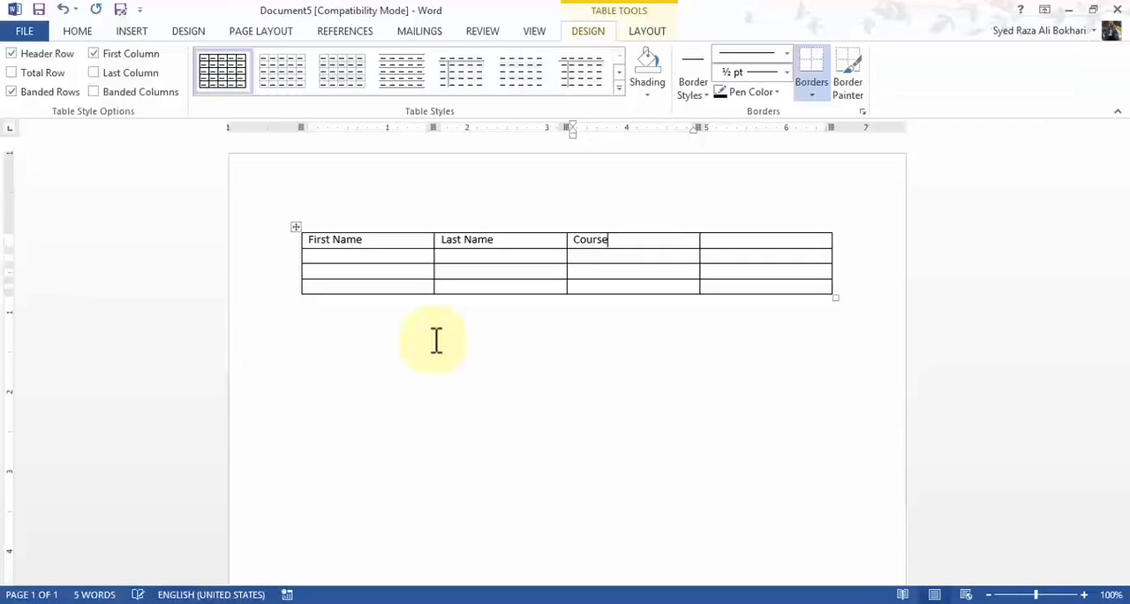
{"action": "type", "text": " Taken"}
{"action": "key", "text": "Tab"}
{"action": "type", "text": "Len"}
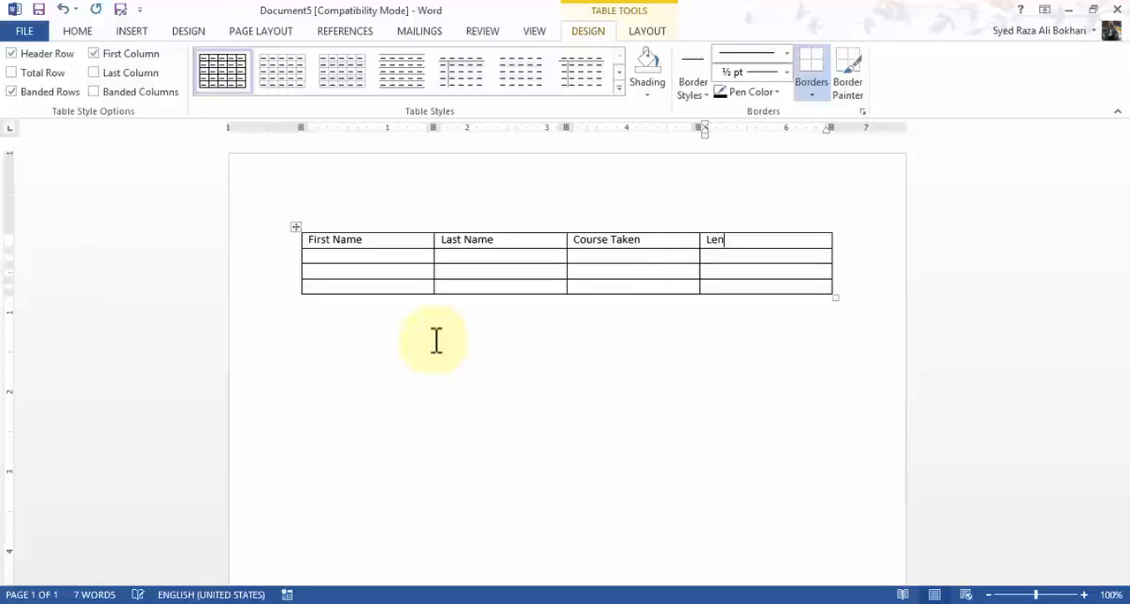
{"action": "type", "text": "gth of Course"}
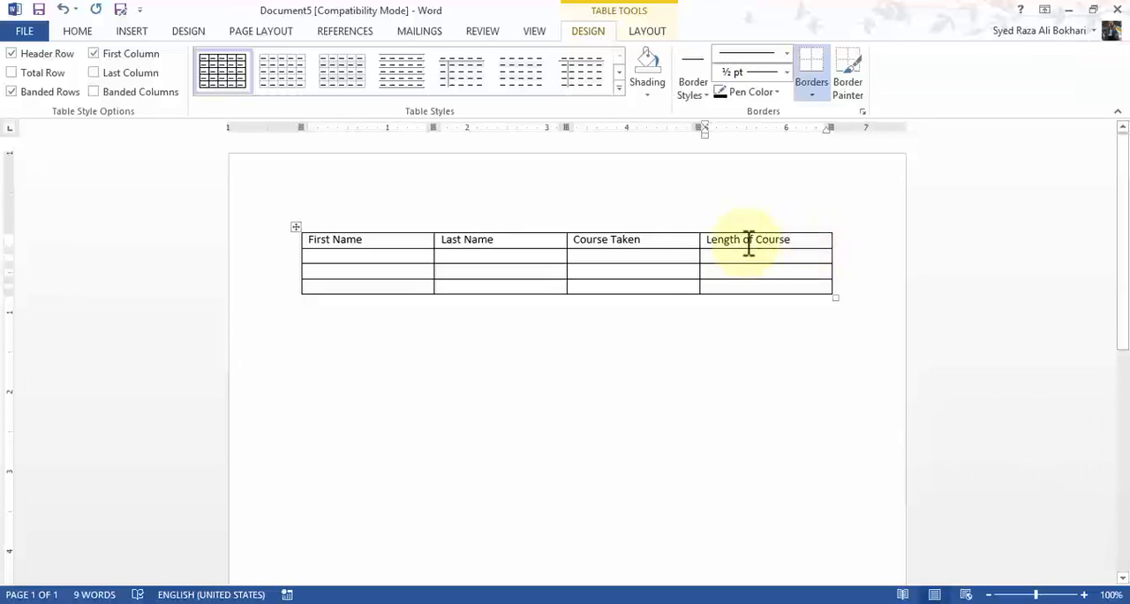
- Fill the table's second row with a student's first and last name, the course "Word Intro" and the length "1 Day"
{"action": "left_click", "coordinate": [351, 257]}
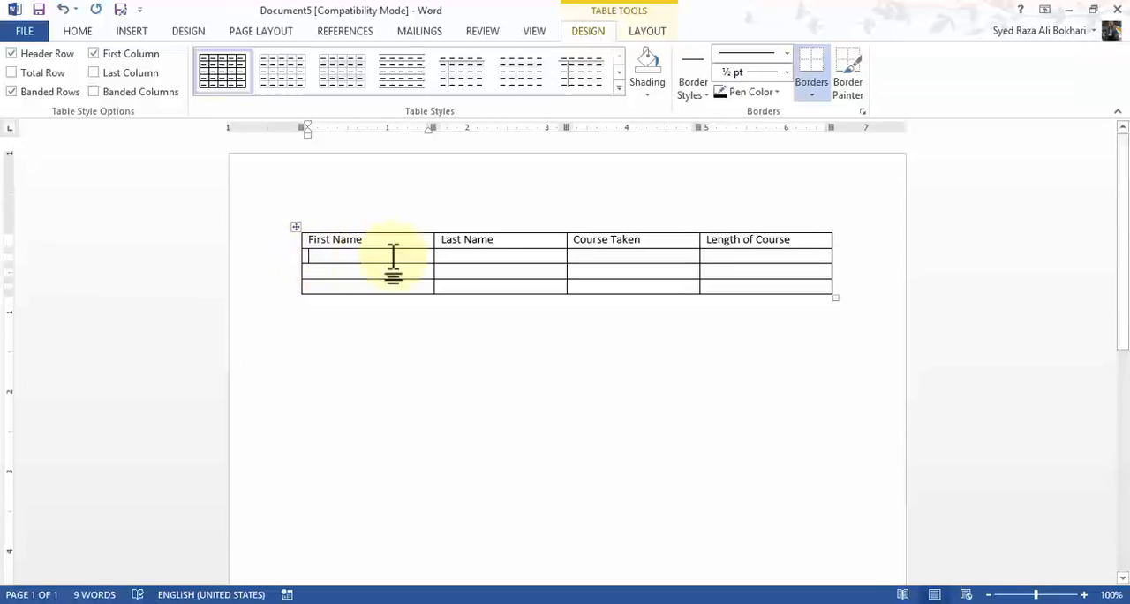
{"action": "left_click", "coordinate": [801, 242]}
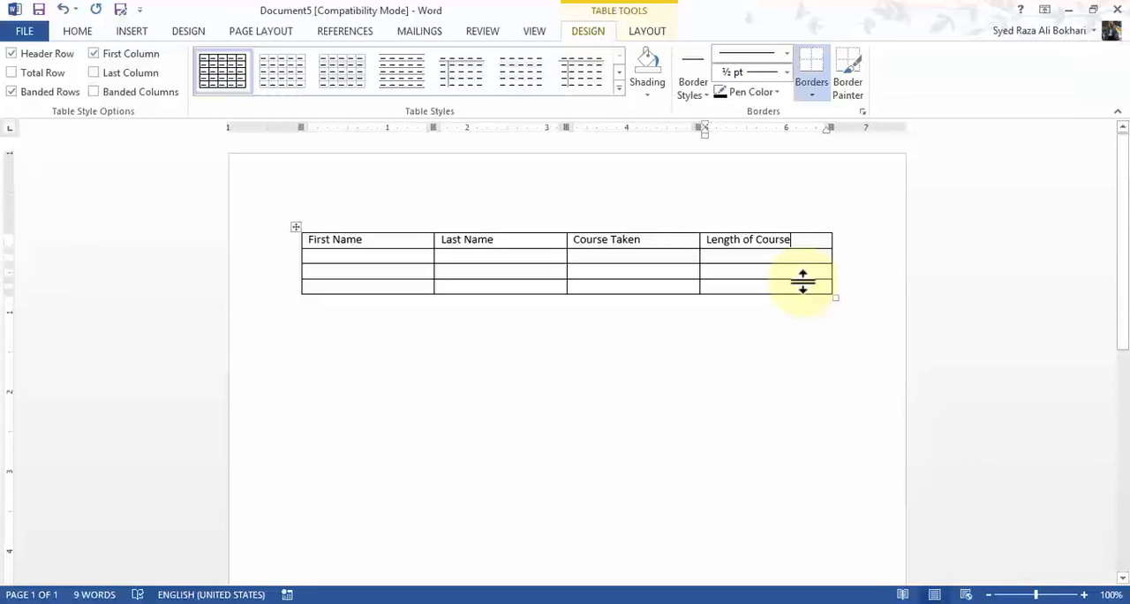
{"action": "key", "text": "Tab"}
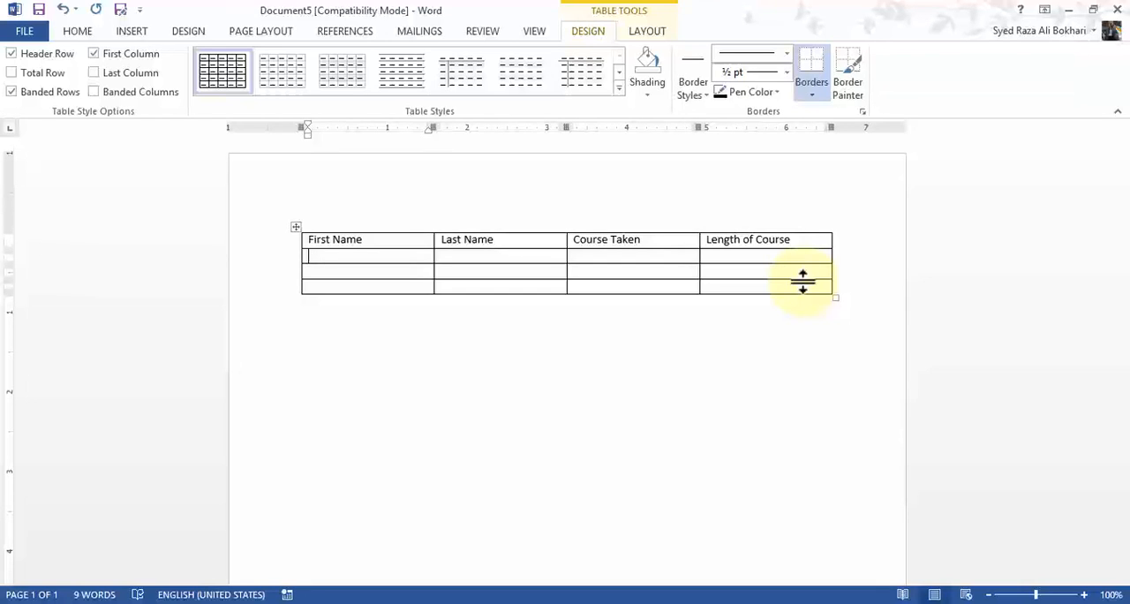
{"action": "type", "text": "John"}
{"action": "key", "text": "Tab"}
{"action": "type", "text": "Ste"}
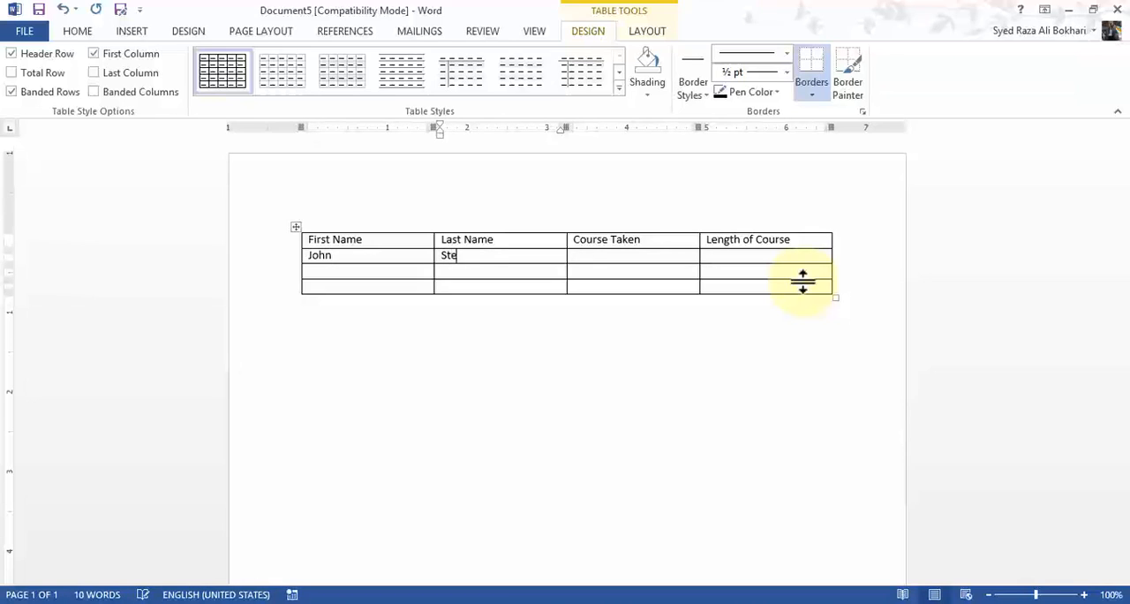
{"action": "type", "text": "vens"}
{"action": "key", "text": "Tab"}
{"action": "type", "text": "Wor"}
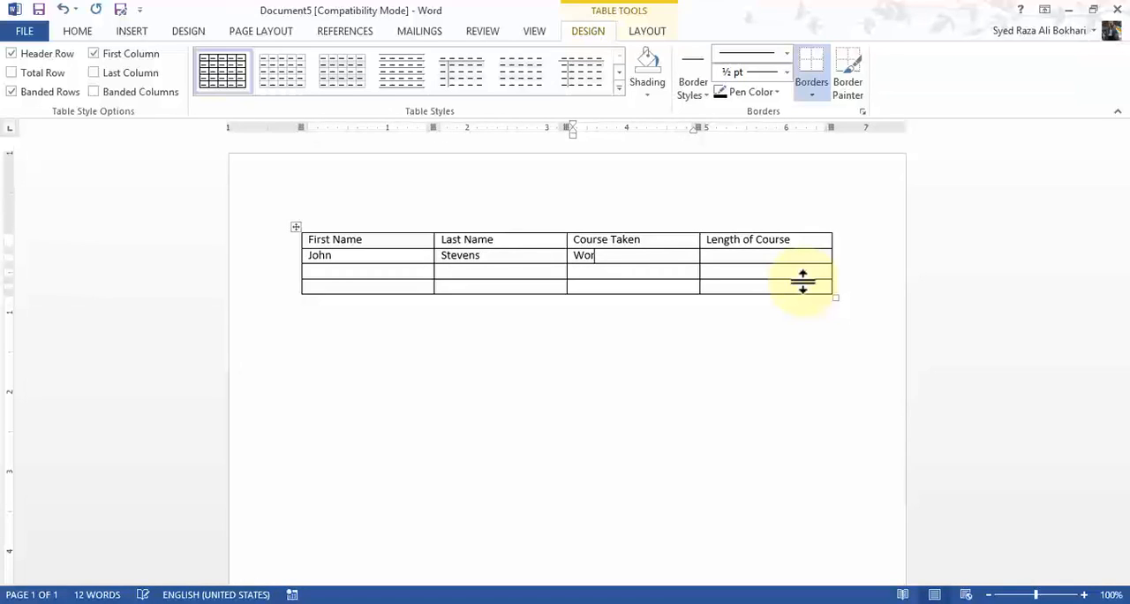
{"action": "type", "text": "d Intro"}
{"action": "key", "text": "Tab"}
{"action": "type", "text": "1 Day"}
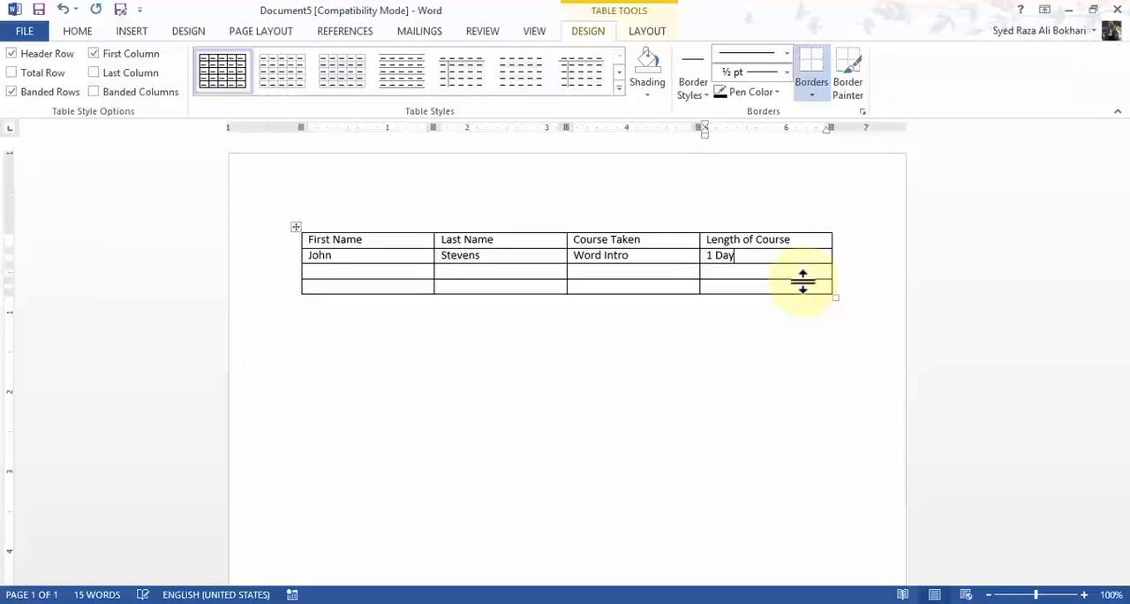
- Fill the third row with another student's first and last name, the course "Excel Intro" and the length "1 Day"
{"action": "key", "text": "Tab"}
{"action": "type", "text": "Cynthia"}
{"action": "key", "text": "Tab"}
{"action": "type", "text": "Collins"}
{"action": "key", "text": "Tab"}
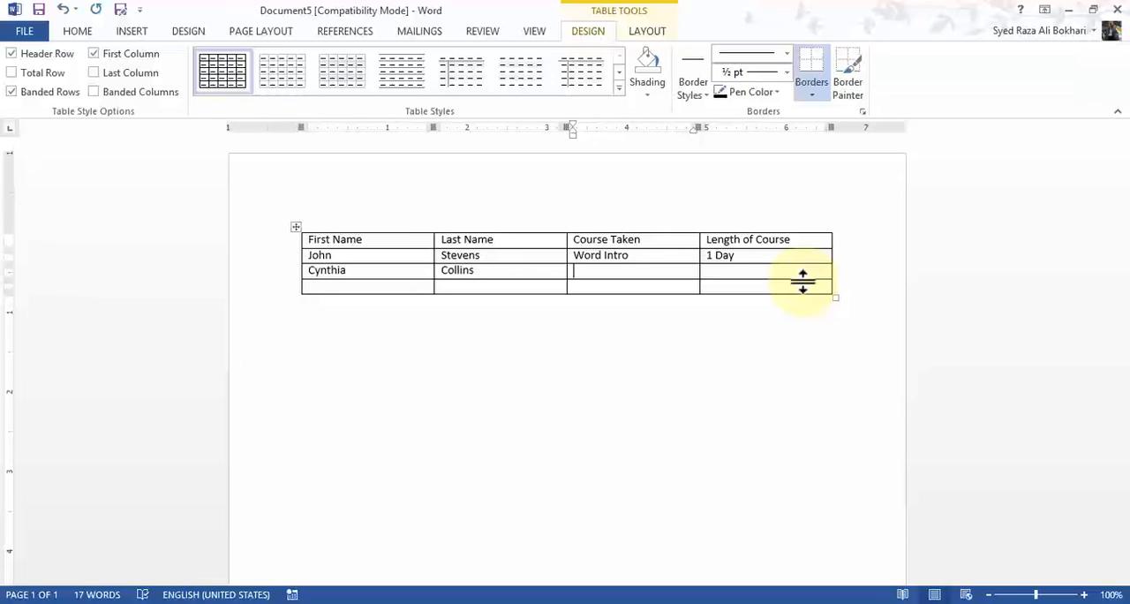
{"action": "type", "text": "Excel Intro"}
{"action": "key", "text": "Tab"}
{"action": "type", "text": "1 Day"}
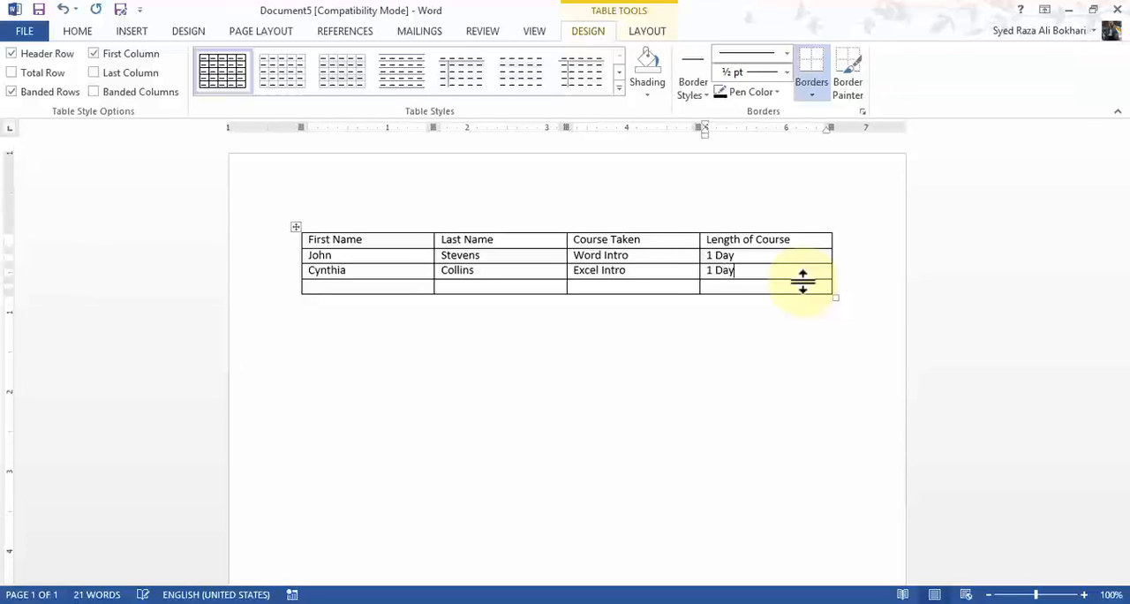
- Fill the last row with a third student's first and last name, the course "Word Advanced" and the length "2 Days"
{"action": "key", "text": "Tab"}
{"action": "type", "text": "C"}
{"action": "key", "text": "BackSpace"}
{"action": "type", "text": "Chris"}
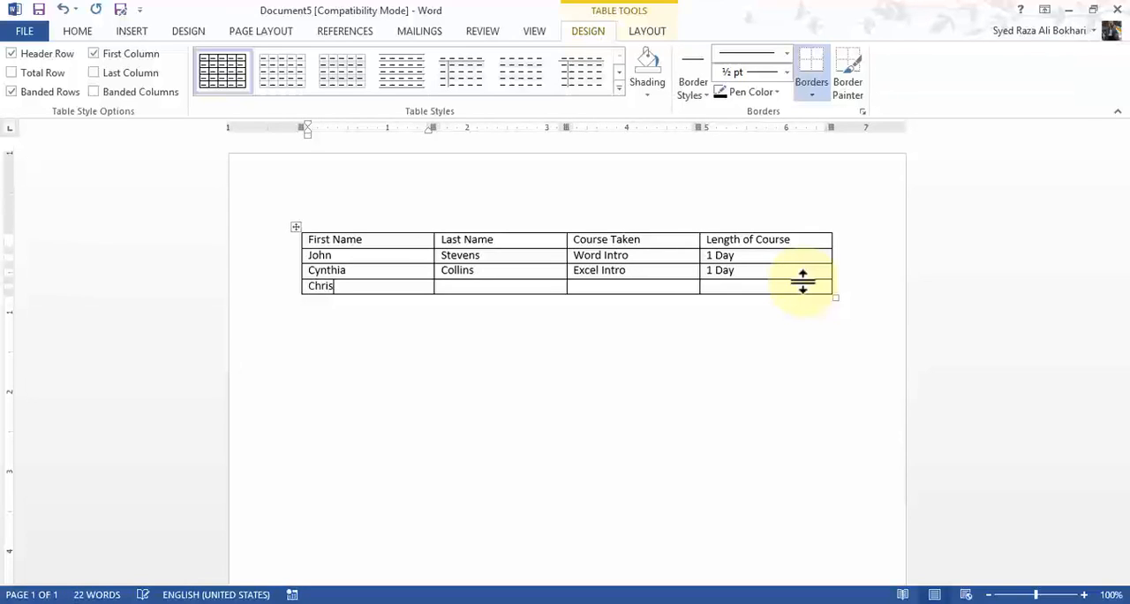
{"action": "key", "text": "Tab"}
{"action": "type", "text": "Portman"}
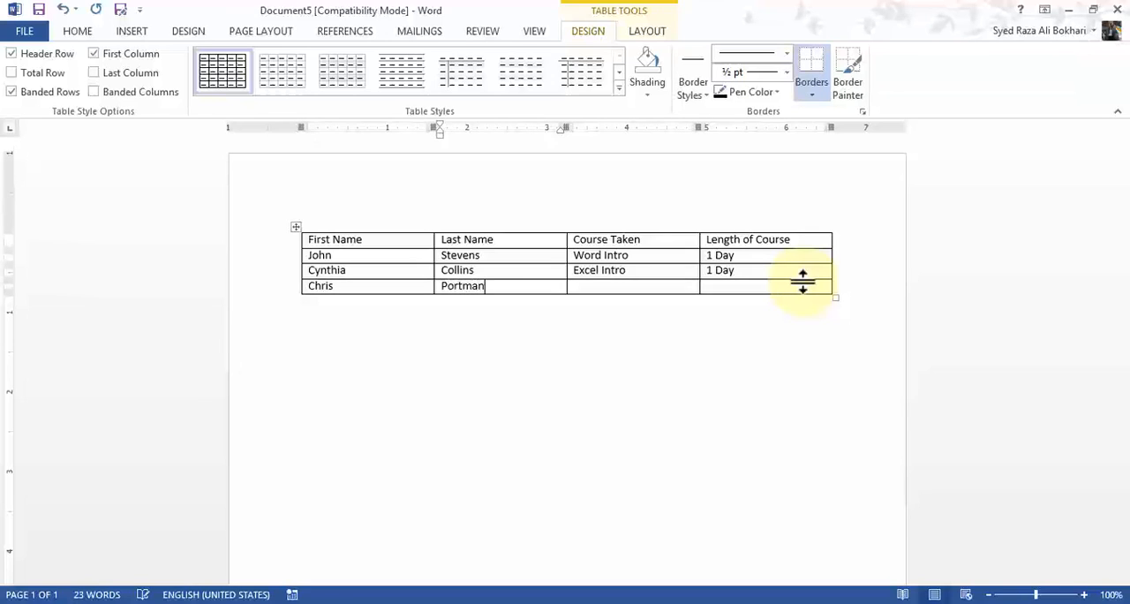
{"action": "key", "text": "Tab"}
{"action": "type", "text": "Word Advanced"}
{"action": "key", "text": "Tab"}
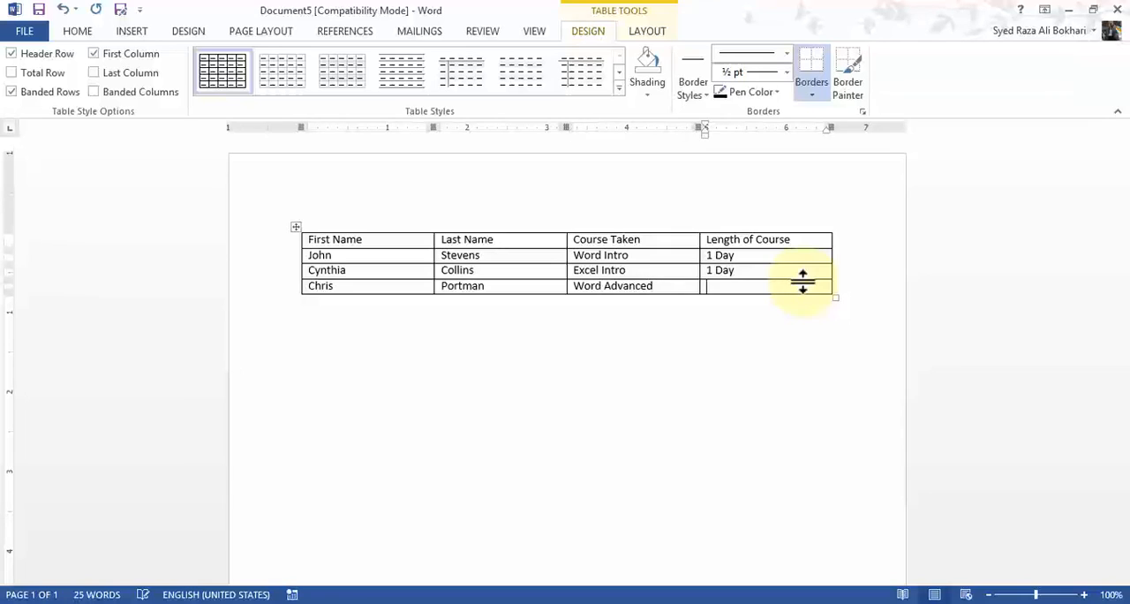
{"action": "type", "text": "2 Days"}
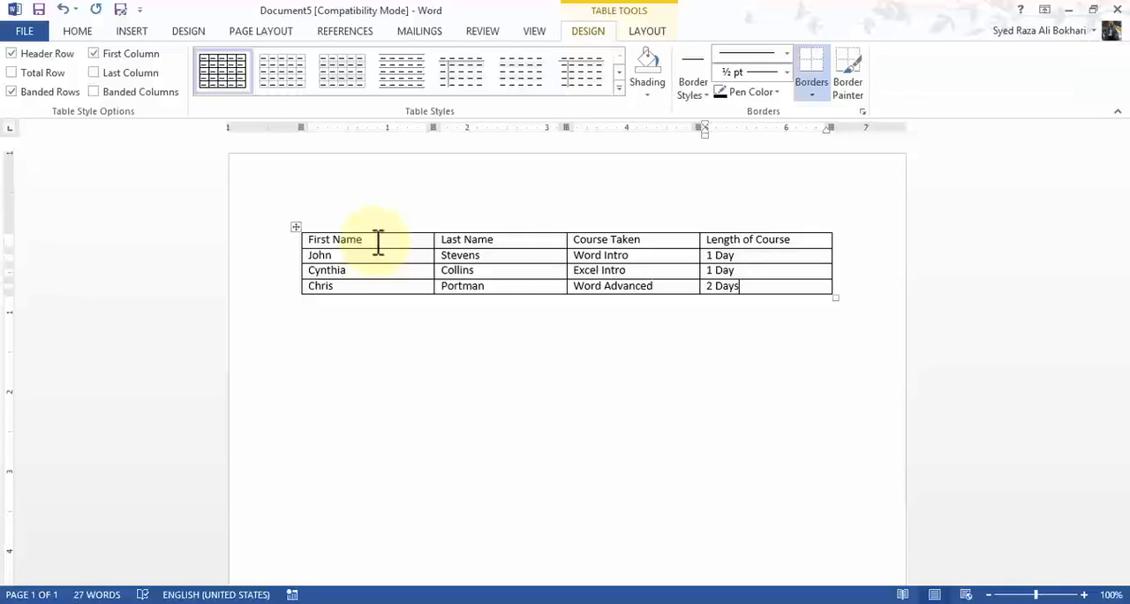
{"action": "mouse_move", "coordinate": [282, 237]}
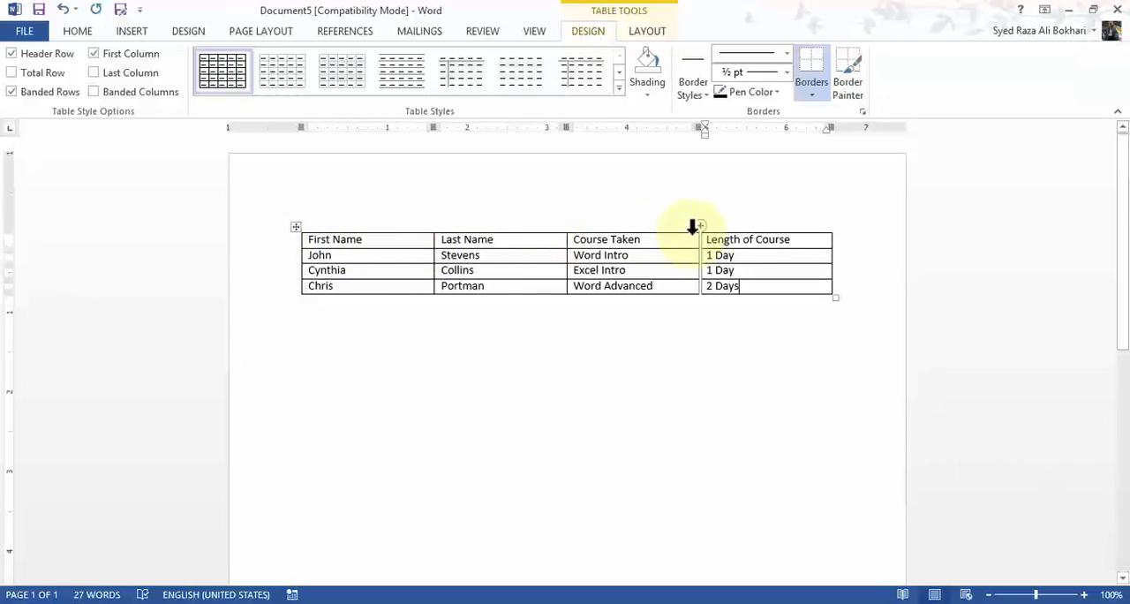
{"action": "left_click", "coordinate": [368, 239]}
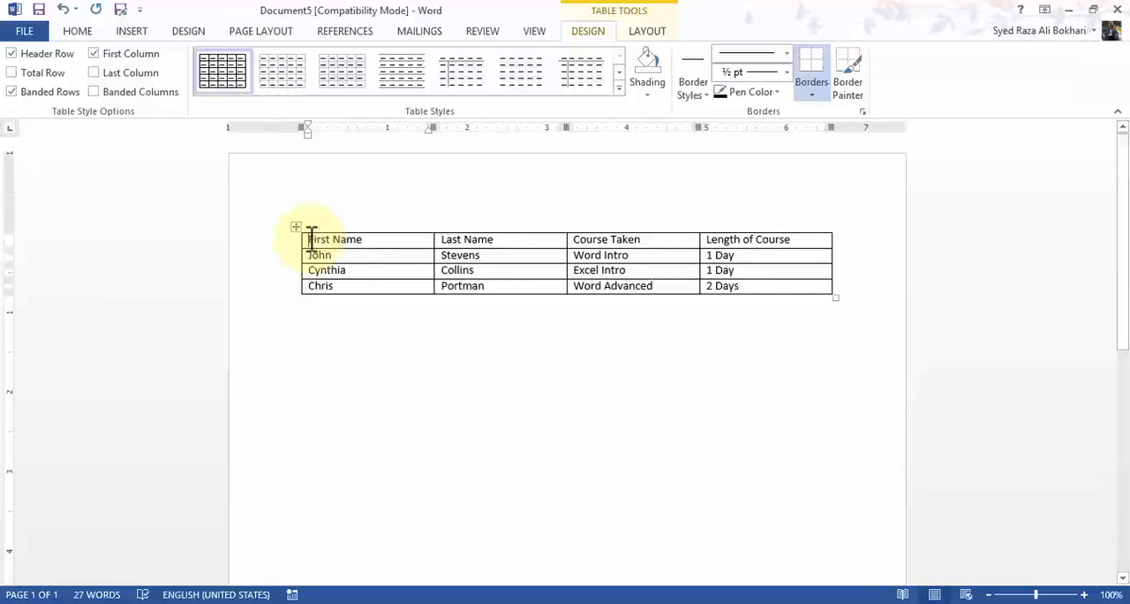
{"action": "left_click_drag", "start_coordinate": [305, 239], "coordinate": [366, 237]}
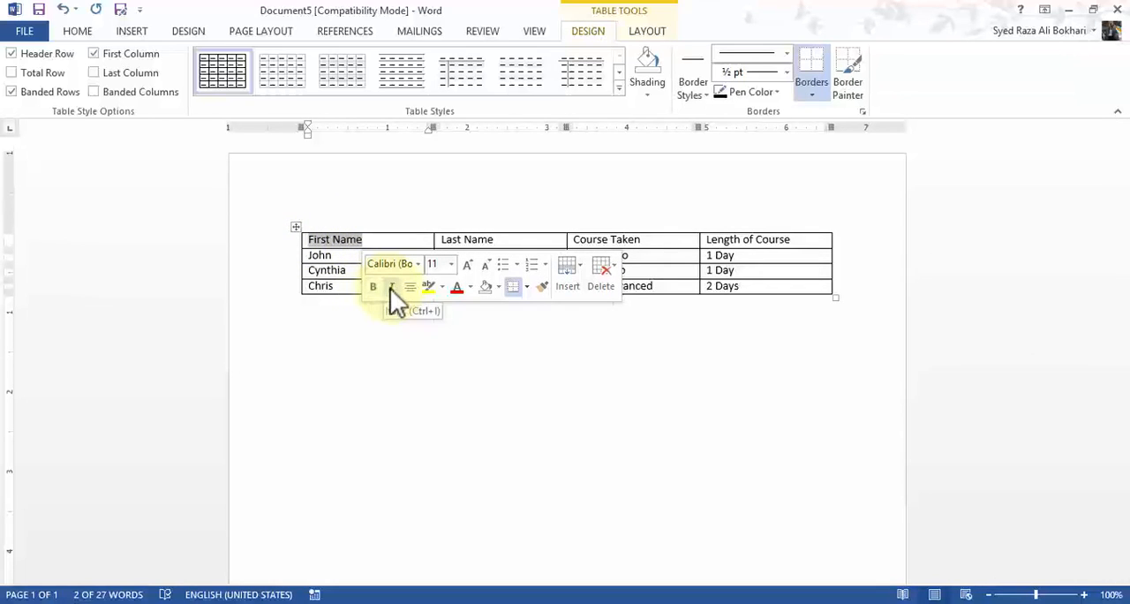
{"action": "left_click", "coordinate": [373, 239]}
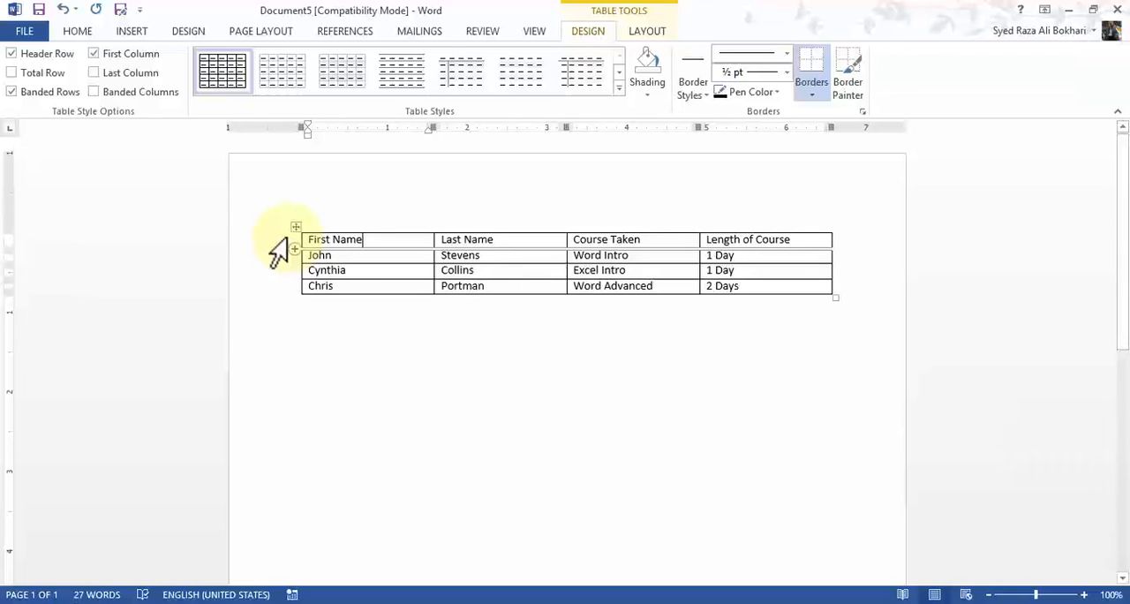
- Make the table's entire header row bold and set its font size to 14
{"action": "left_click", "coordinate": [274, 243]}
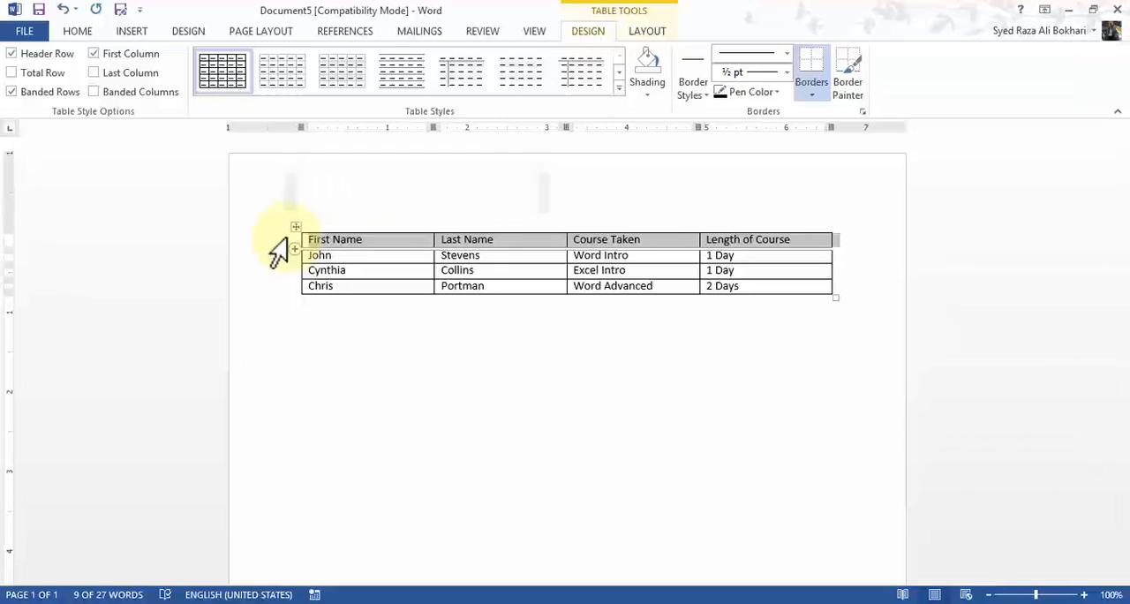
{"action": "mouse_move", "coordinate": [281, 261]}
{"action": "left_mouse_down"}
{"action": "mouse_move", "coordinate": [282, 295]}
{"action": "mouse_move", "coordinate": [274, 247]}
{"action": "left_mouse_up"}
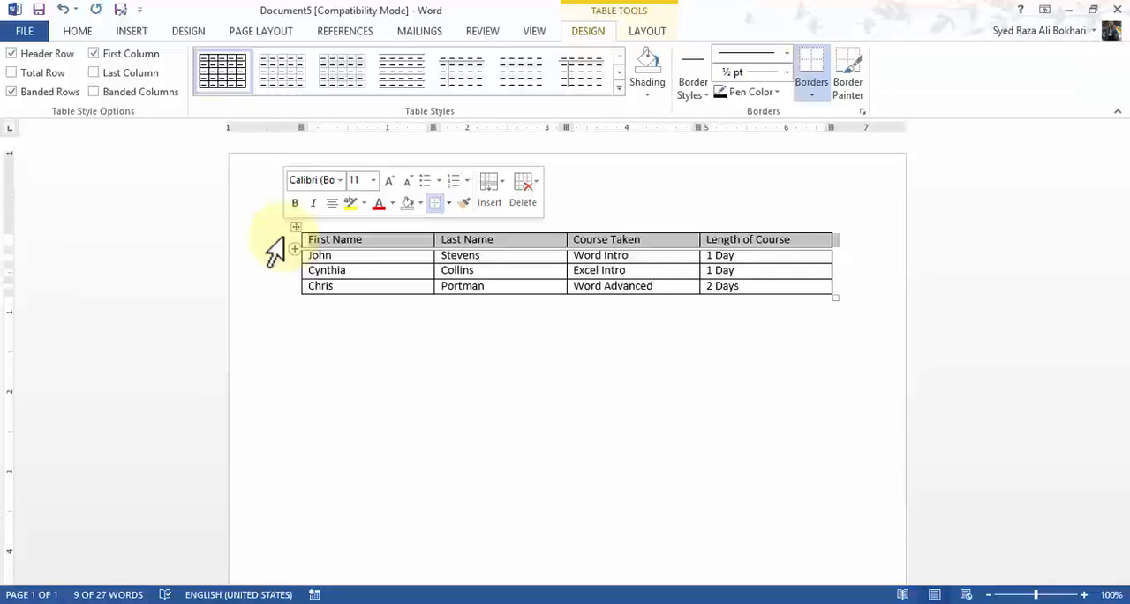
{"action": "left_click", "coordinate": [295, 203]}
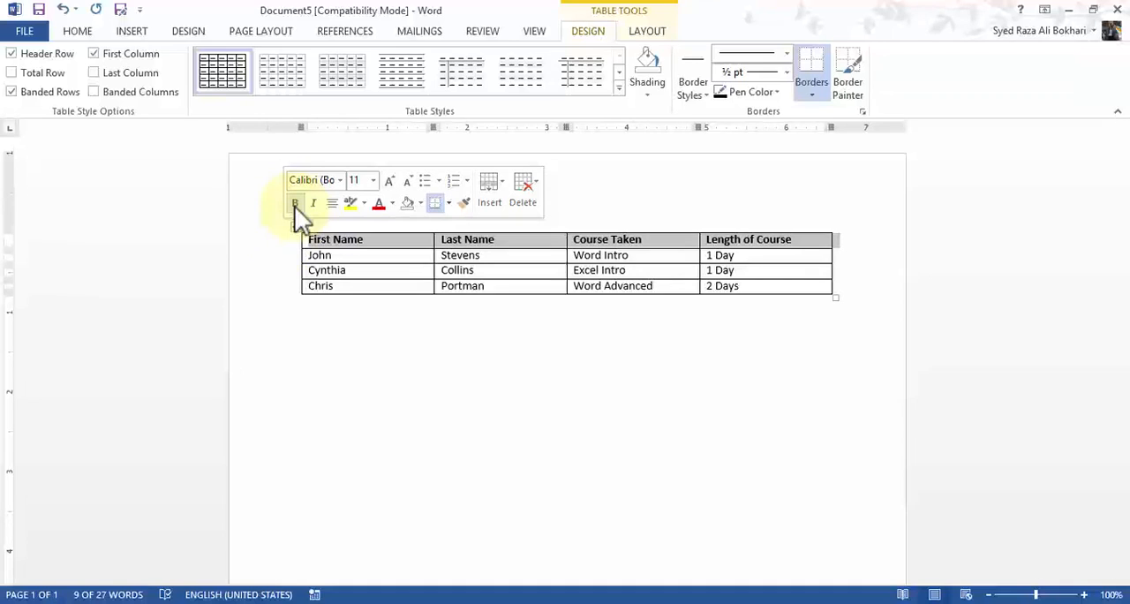
{"action": "left_click", "coordinate": [372, 184]}
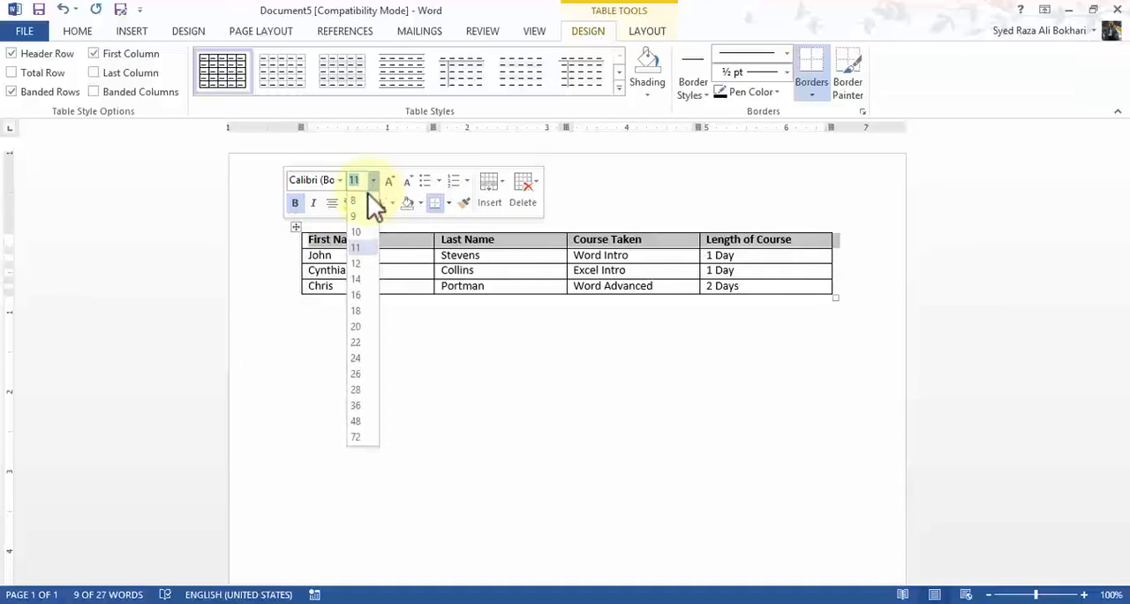
{"action": "left_click", "coordinate": [364, 283]}
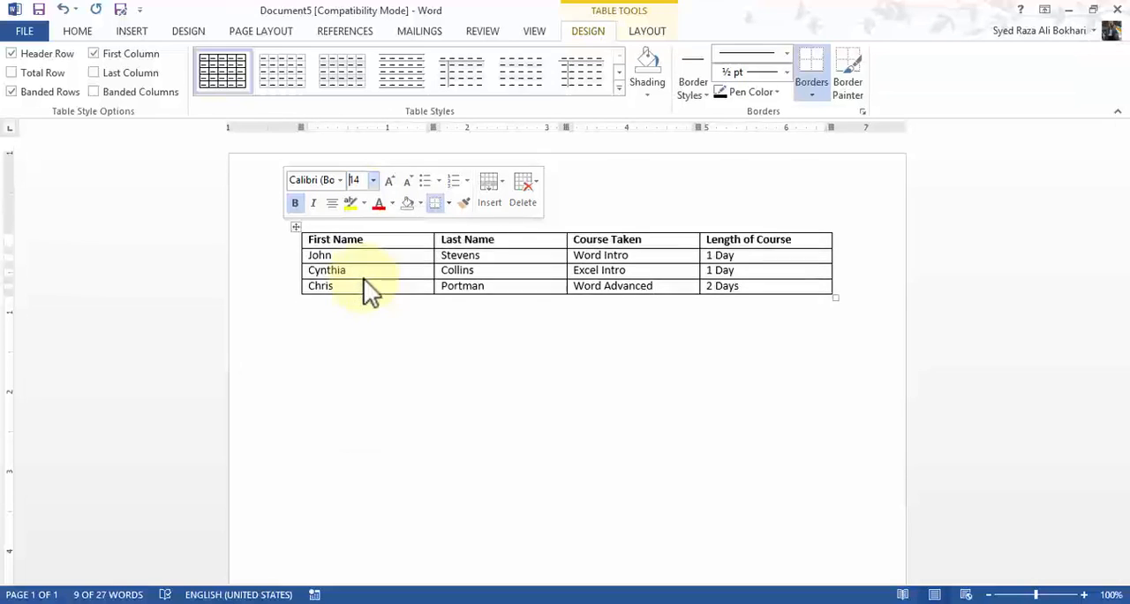
{"action": "left_click", "coordinate": [321, 258]}
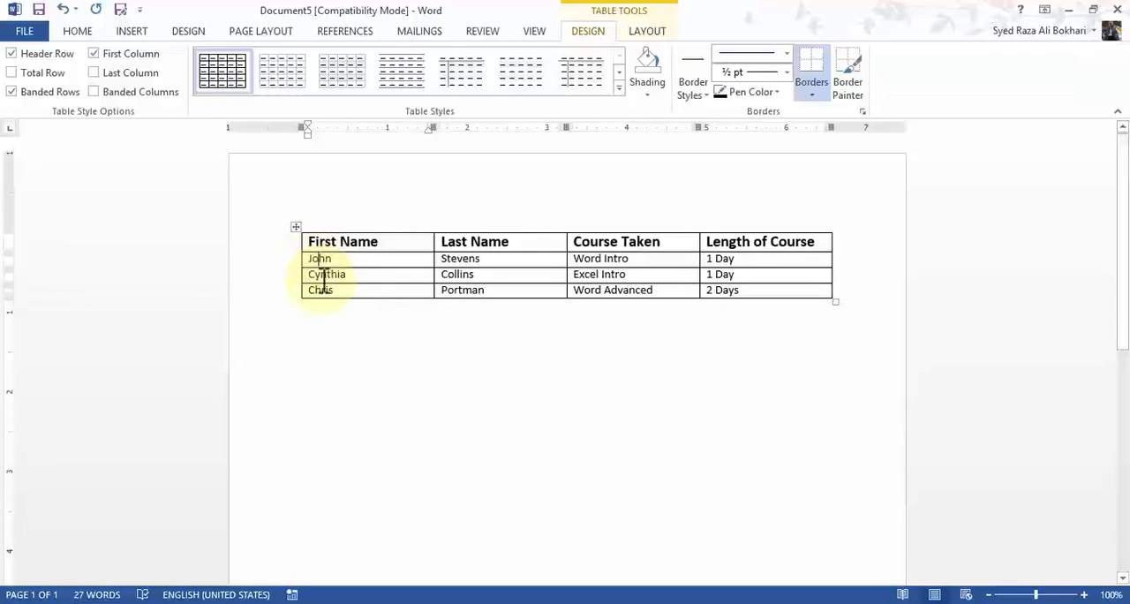
{"action": "mouse_move", "coordinate": [300, 261]}
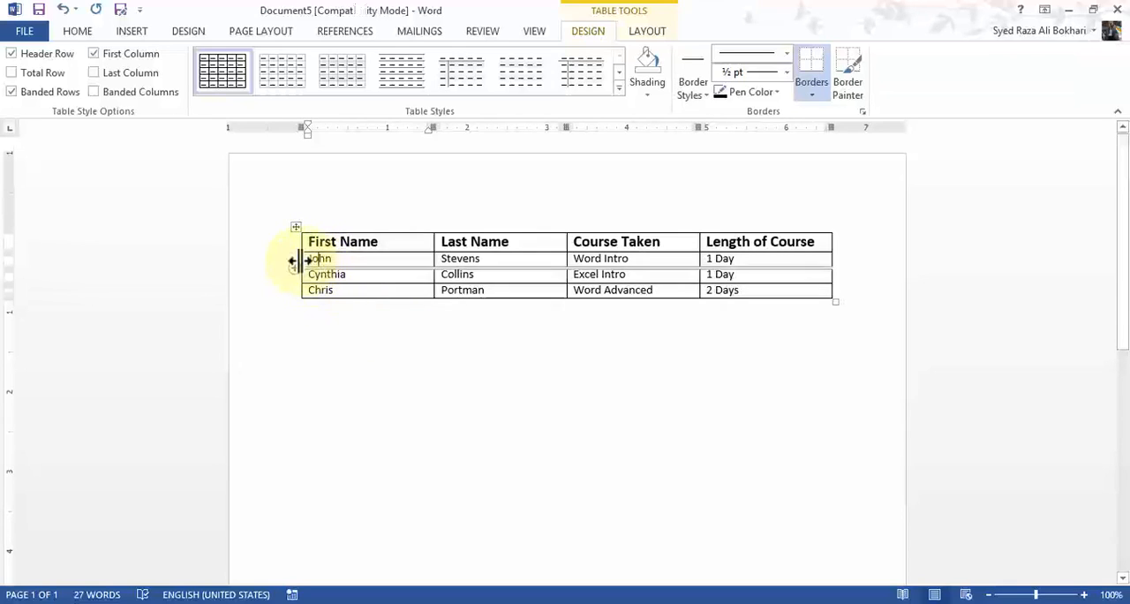